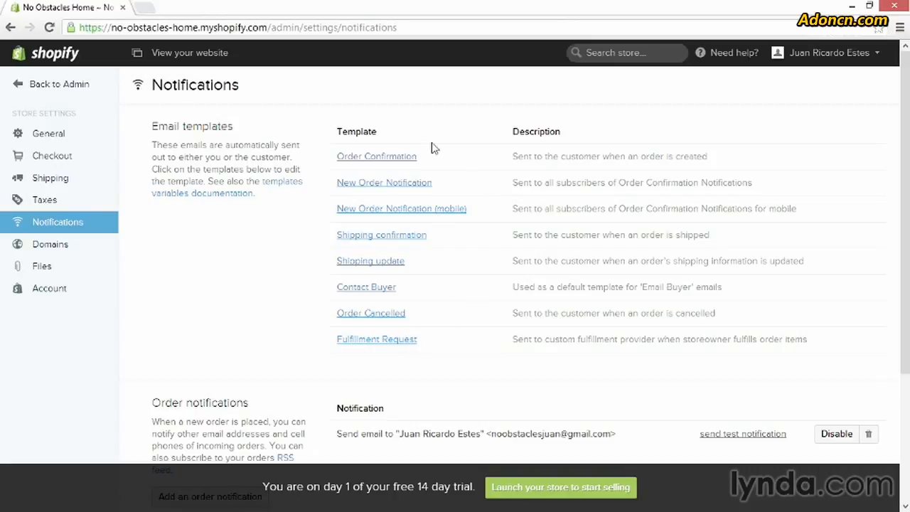
Step: Open the Order Confirmation email template and examine the name variable in its subject and the conditional address variables in its plain text body
{"action": "left_click", "coordinate": [357, 164]}
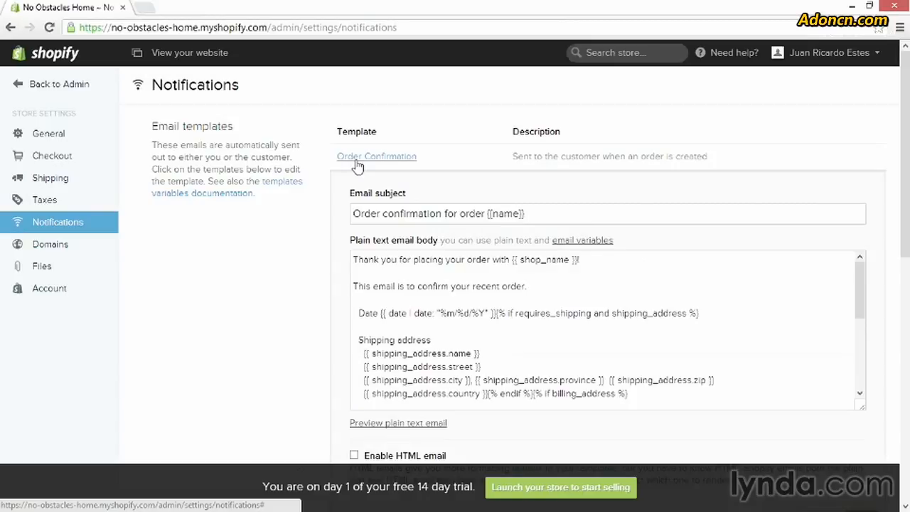
{"action": "scroll", "coordinate": [304, 241], "scroll_direction": "down", "scroll_amount": 1}
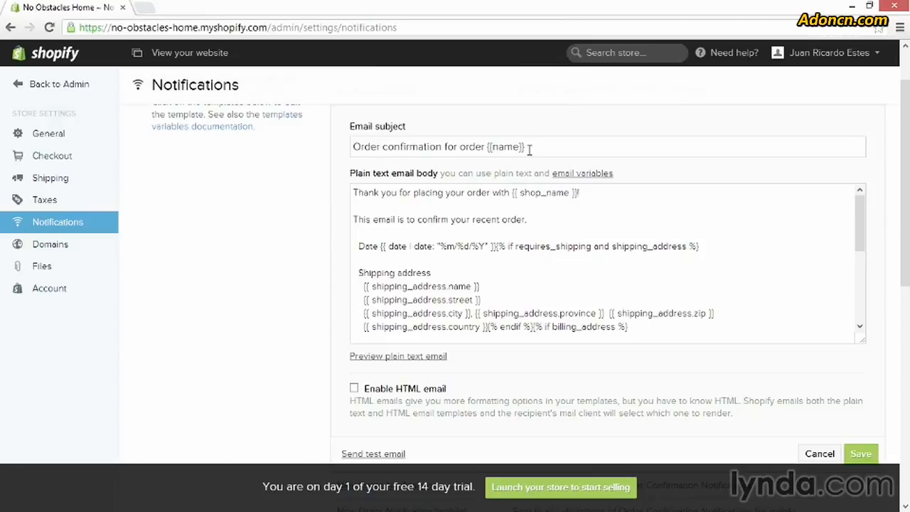
{"action": "left_click_drag", "start_coordinate": [528, 149], "coordinate": [486, 149]}
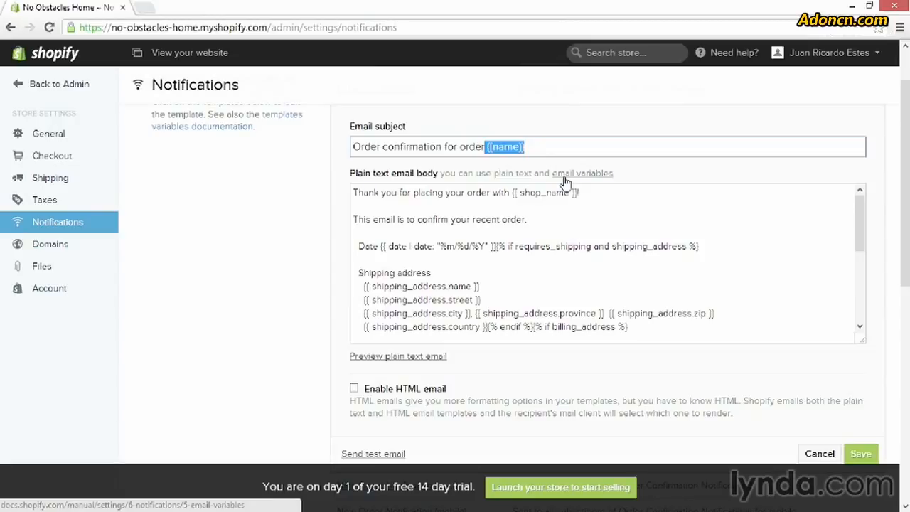
{"action": "left_click", "coordinate": [536, 146]}
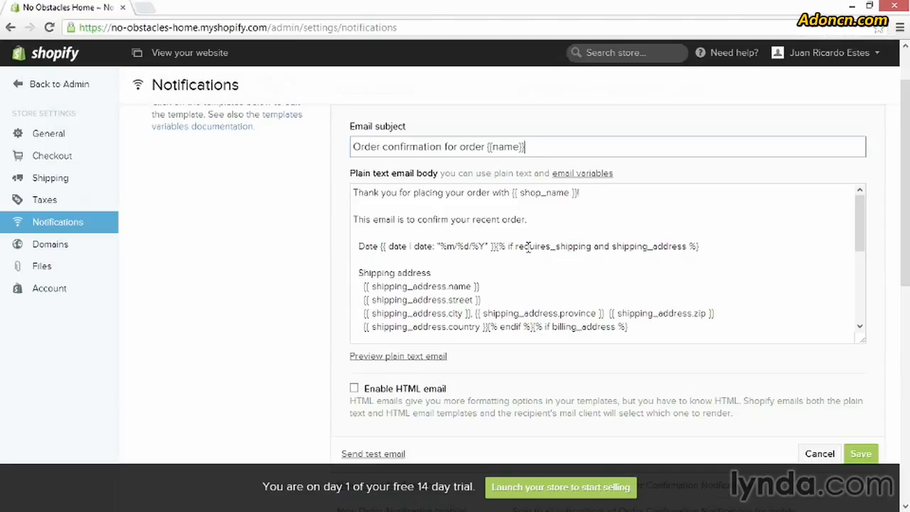
{"action": "left_click_drag", "start_coordinate": [505, 247], "coordinate": [513, 247]}
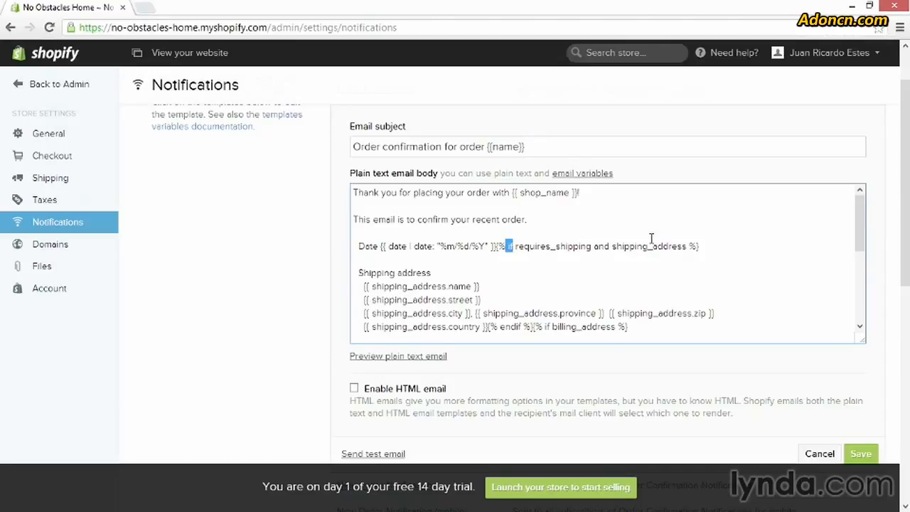
{"action": "left_click", "coordinate": [575, 268]}
{"action": "scroll", "coordinate": [574, 268], "scroll_direction": "down", "scroll_amount": 1}
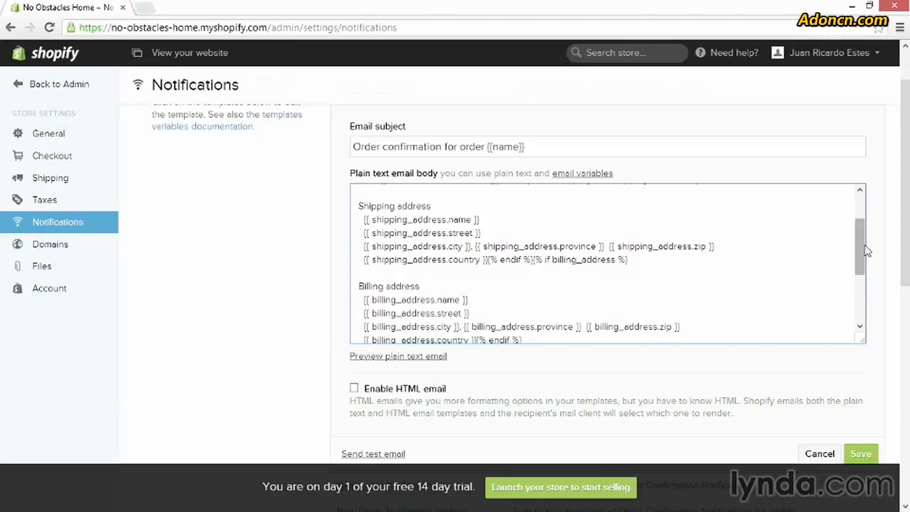
{"action": "left_click_drag", "start_coordinate": [865, 250], "coordinate": [861, 223]}
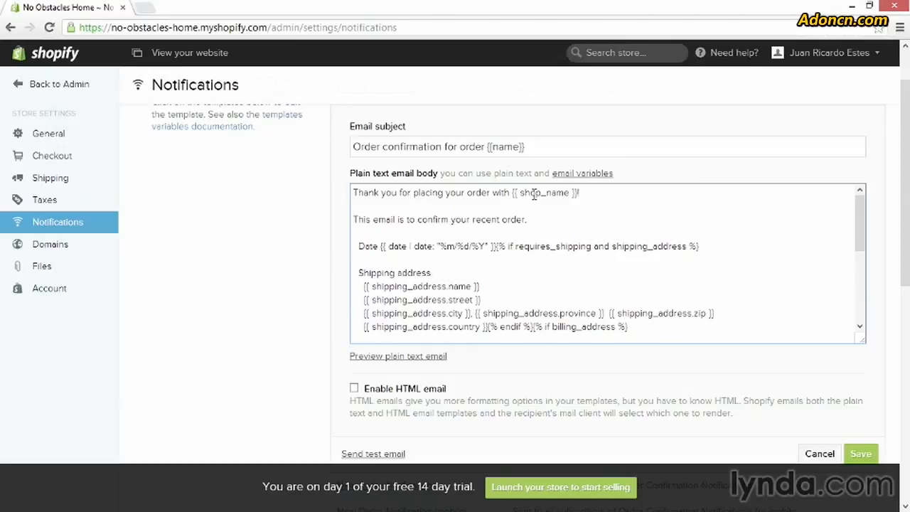
Step: Insert the line "This is a new message to the customer!" above the order confirmation sentence in the plain text email body
{"action": "left_click", "coordinate": [500, 204]}
{"action": "key", "text": "Return"}
{"action": "type", "text": "This is a new message to the customer!"}
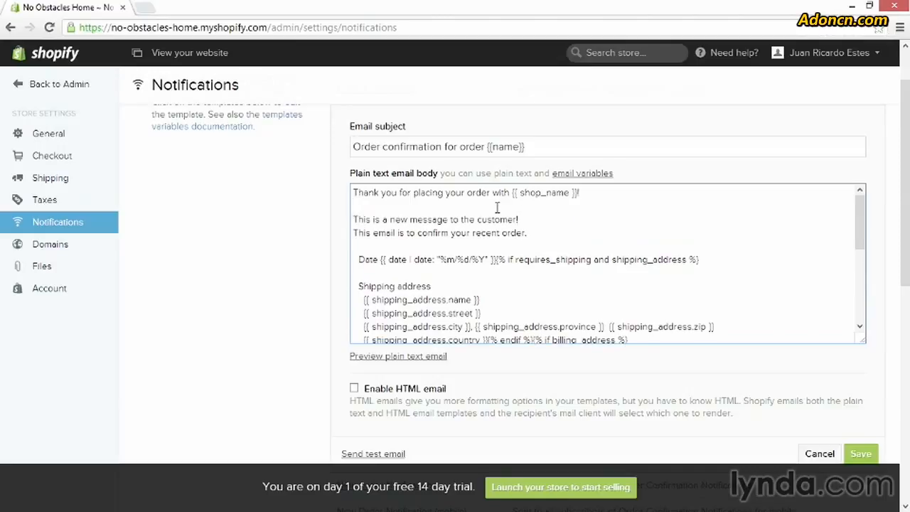
{"action": "key", "text": "Return"}
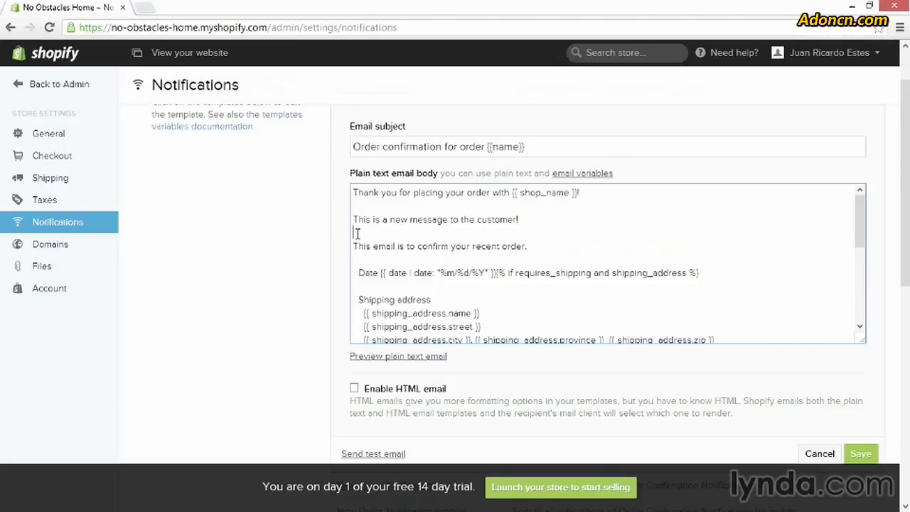
Step: Delete the newly inserted customer message line from the plain text email body
{"action": "left_click_drag", "start_coordinate": [353, 234], "coordinate": [353, 221]}
{"action": "key", "text": "BackSpace"}
{"action": "key", "text": "BackSpace"}
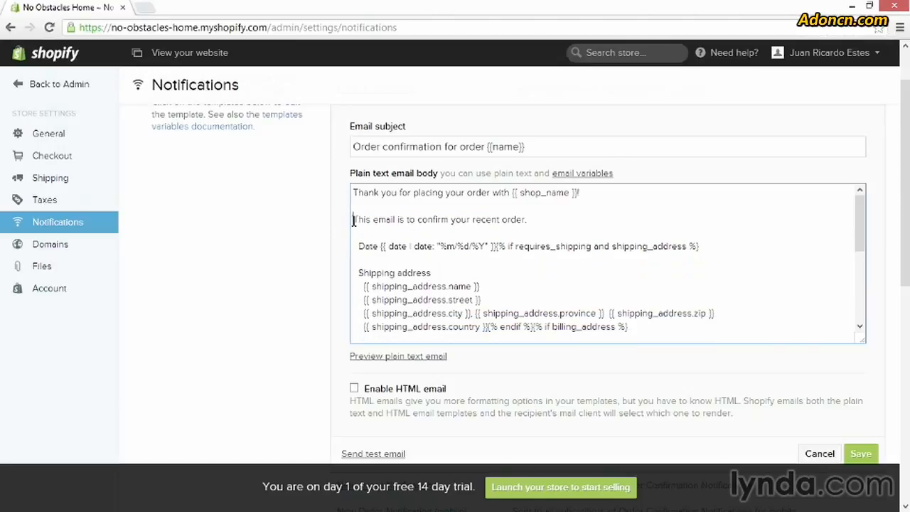
Step: Preview the plain text Order Confirmation email, checking its order number, addresses, items and totals, and close the preview
{"action": "scroll", "coordinate": [600, 271], "scroll_direction": "down", "scroll_amount": 2}
{"action": "scroll", "coordinate": [584, 405], "scroll_direction": "down", "scroll_amount": 1}
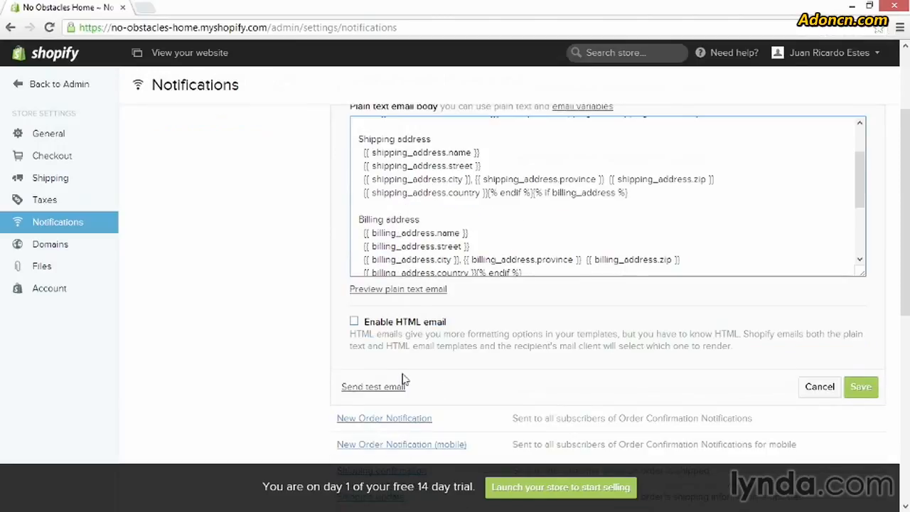
{"action": "left_click", "coordinate": [400, 290]}
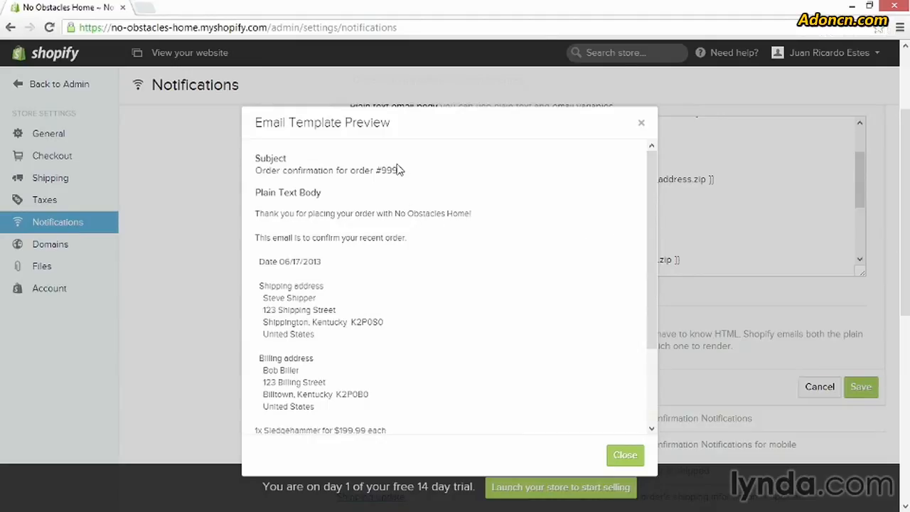
{"action": "left_click_drag", "start_coordinate": [375, 169], "coordinate": [405, 171]}
{"action": "left_click_drag", "start_coordinate": [263, 285], "coordinate": [296, 393]}
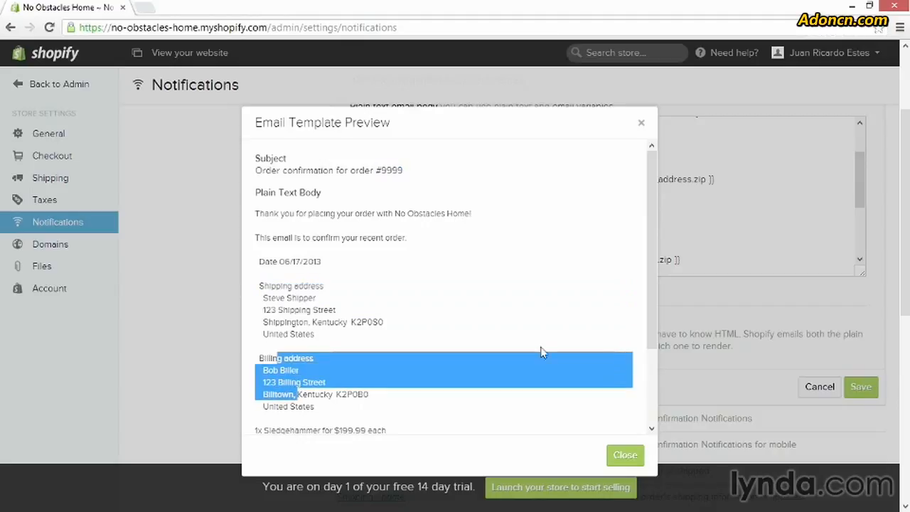
{"action": "scroll", "coordinate": [657, 313], "scroll_direction": "down", "scroll_amount": 1}
{"action": "scroll", "coordinate": [658, 313], "scroll_direction": "down", "scroll_amount": 2}
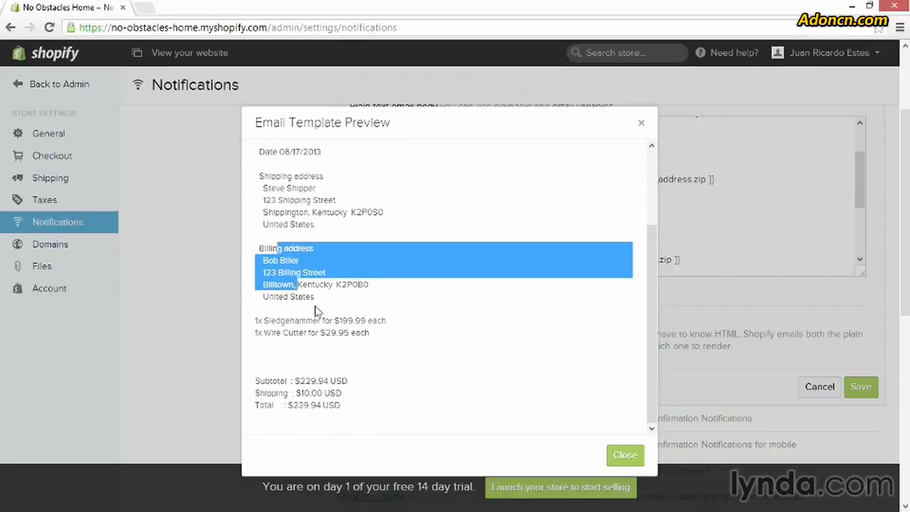
{"action": "left_click", "coordinate": [623, 454]}
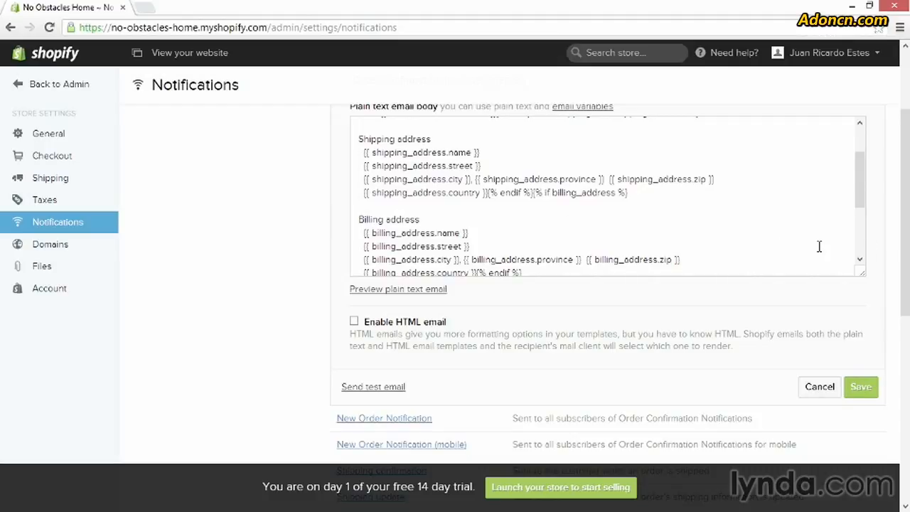
Step: Review the Order Confirmation body once more and cancel out of the template editor to return to the template list
{"action": "left_click_drag", "start_coordinate": [858, 196], "coordinate": [854, 151]}
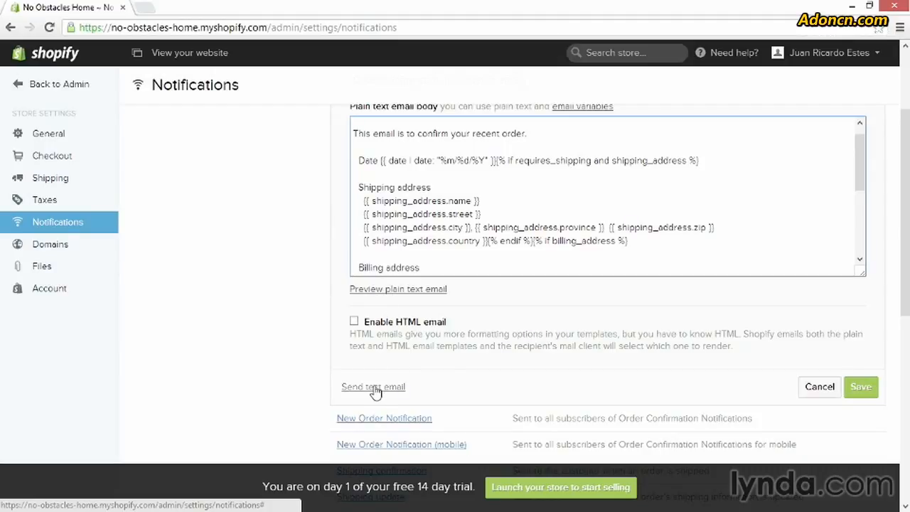
{"action": "left_click", "coordinate": [858, 390]}
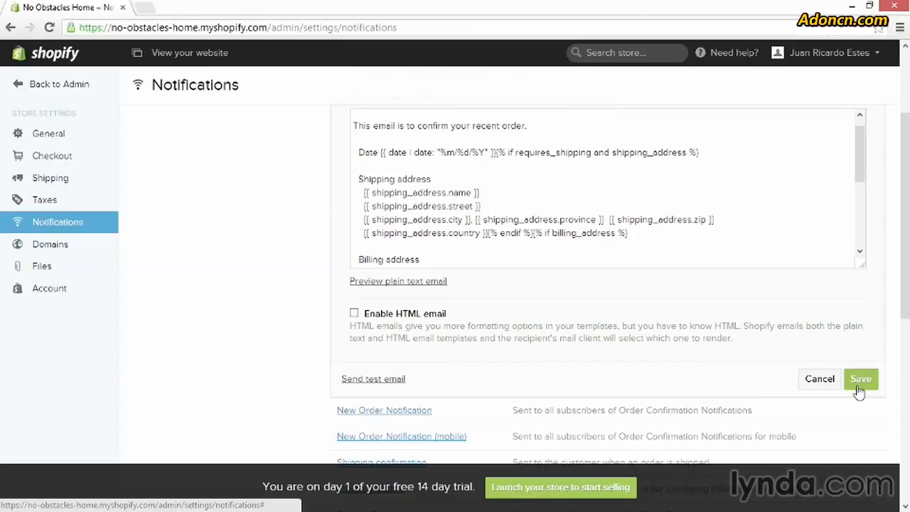
{"action": "left_click", "coordinate": [818, 397]}
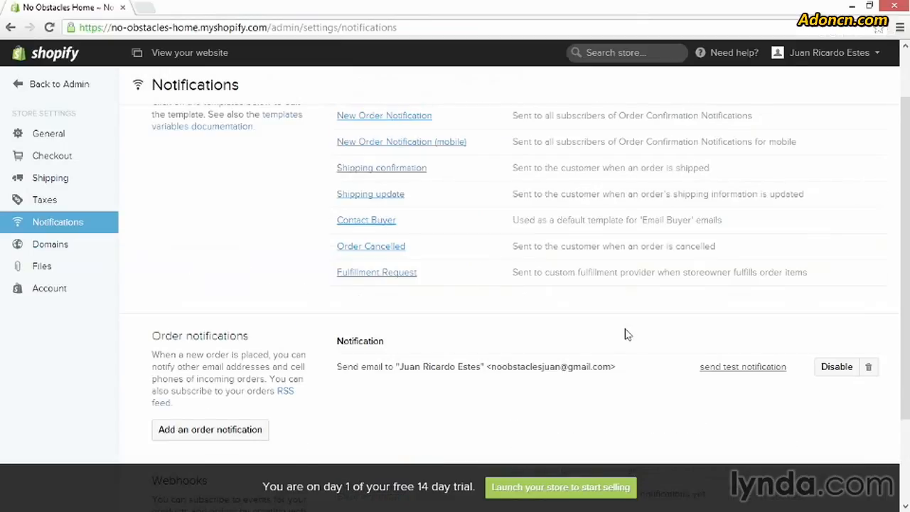
{"action": "scroll", "coordinate": [625, 334], "scroll_direction": "up", "scroll_amount": 2}
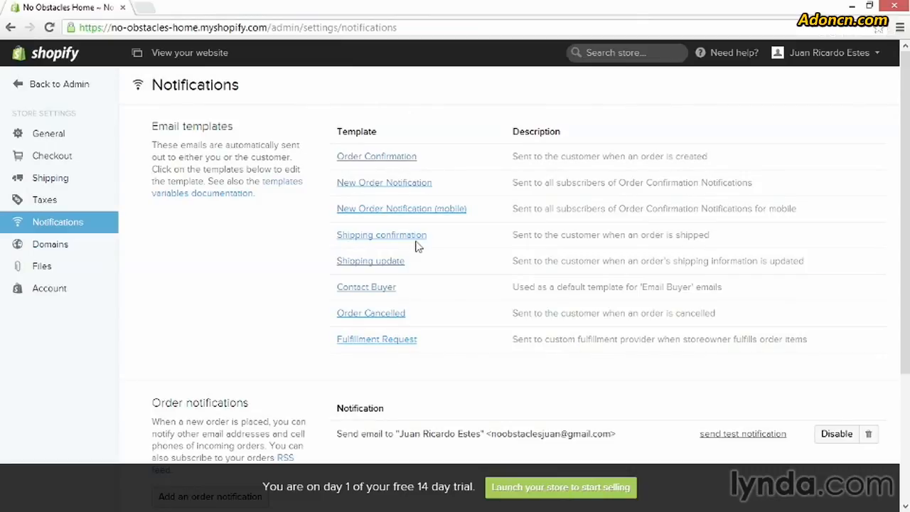
Step: Add a new order notification using the Email address method and enter the recipient's email address
{"action": "scroll", "coordinate": [562, 335], "scroll_direction": "down", "scroll_amount": 2}
{"action": "scroll", "coordinate": [563, 340], "scroll_direction": "down", "scroll_amount": 2}
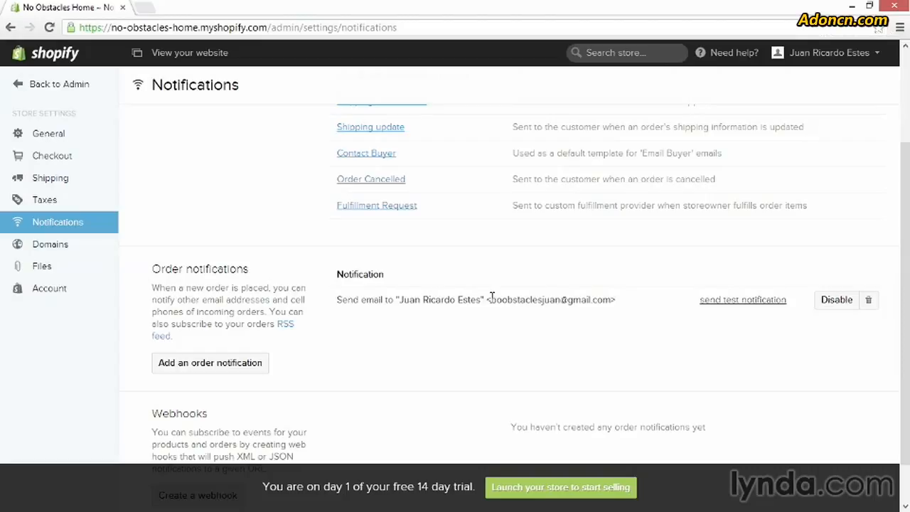
{"action": "left_click", "coordinate": [209, 364]}
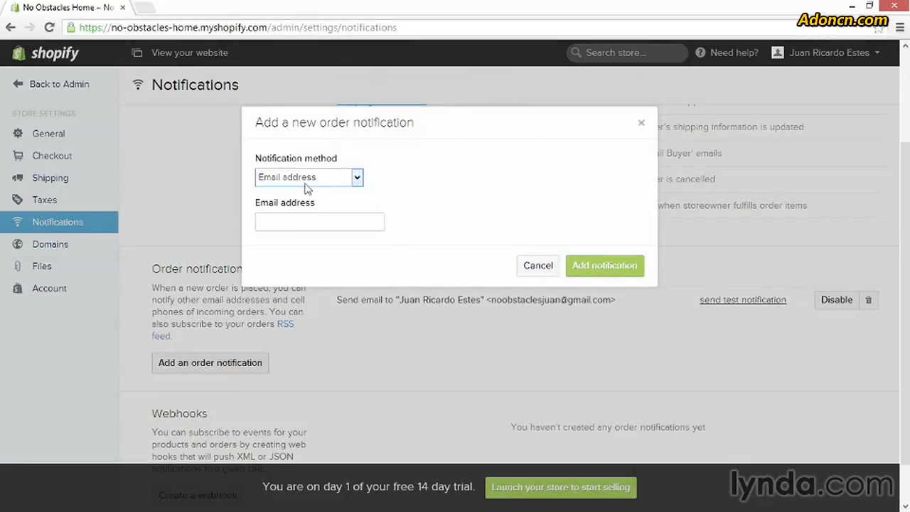
{"action": "left_click", "coordinate": [358, 181]}
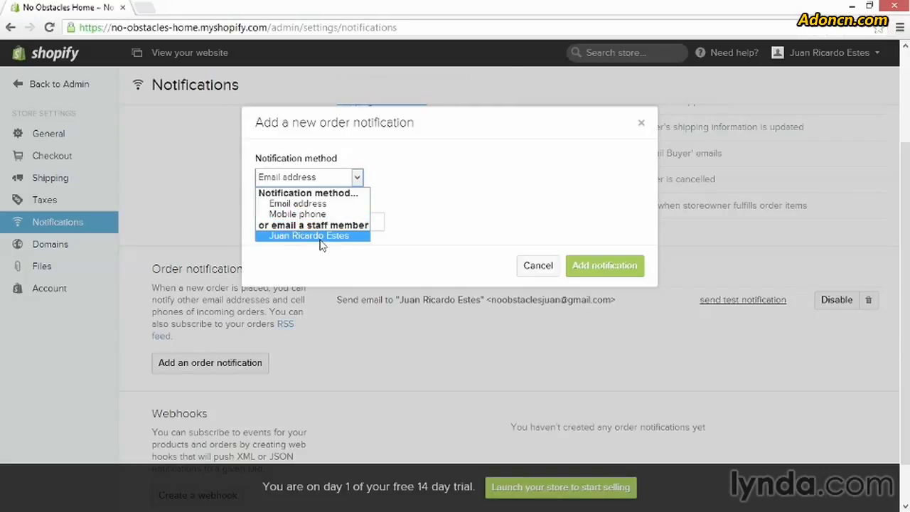
{"action": "left_click", "coordinate": [309, 204]}
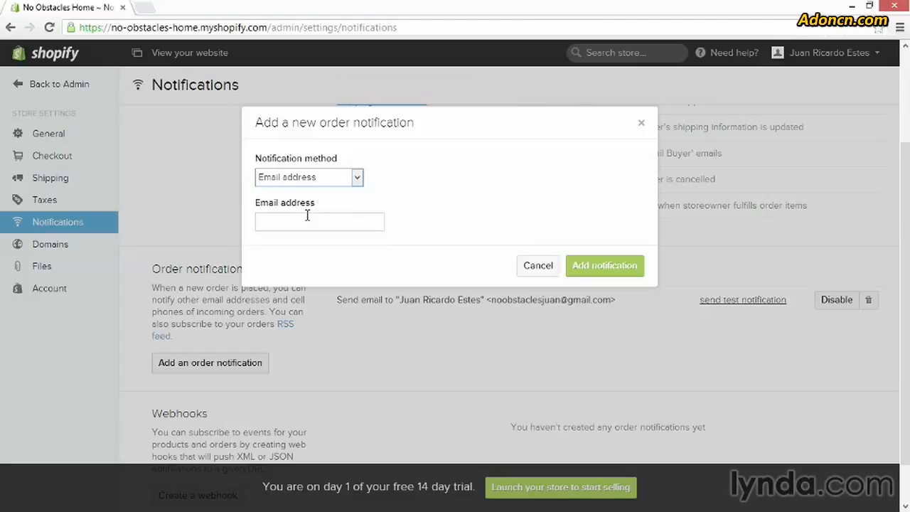
{"action": "left_click", "coordinate": [303, 221]}
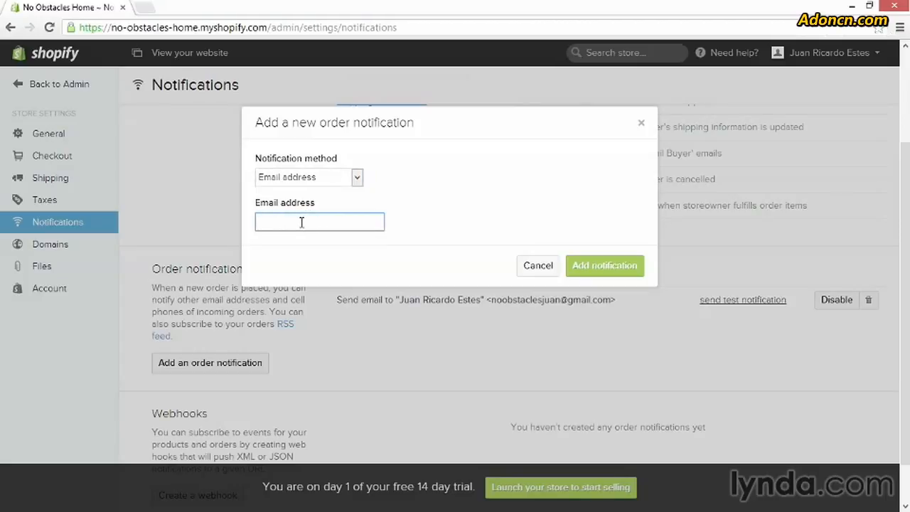
{"action": "type", "text": "test@test.com"}
{"action": "left_click", "coordinate": [605, 267]}
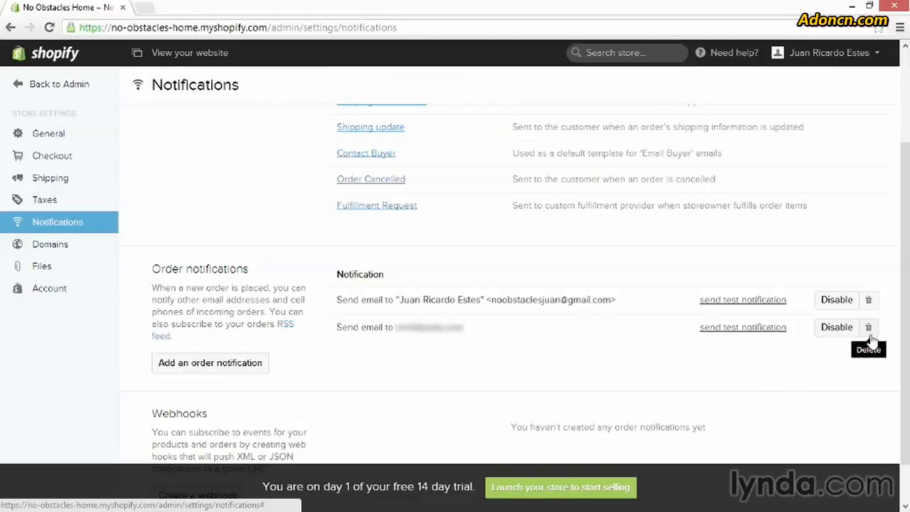
Step: Disable the newly added order notification and enable it again
{"action": "left_click", "coordinate": [833, 328]}
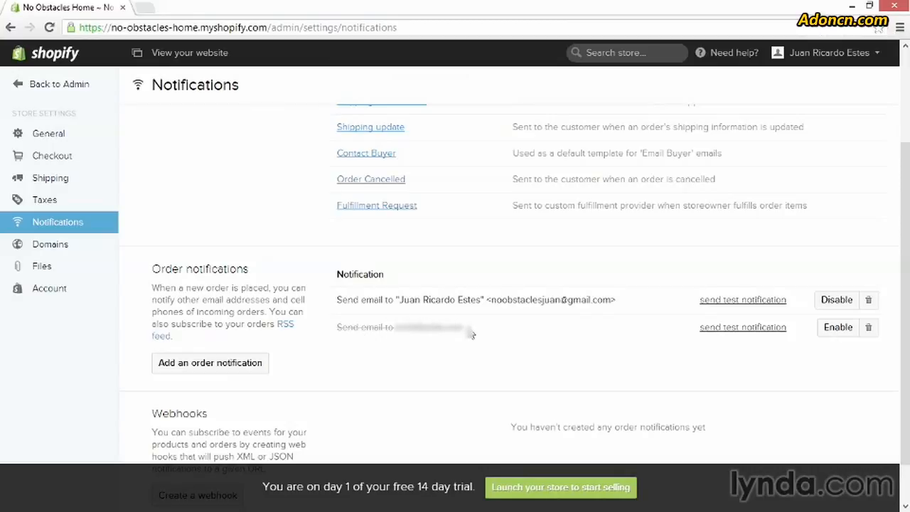
{"action": "left_click", "coordinate": [828, 337]}
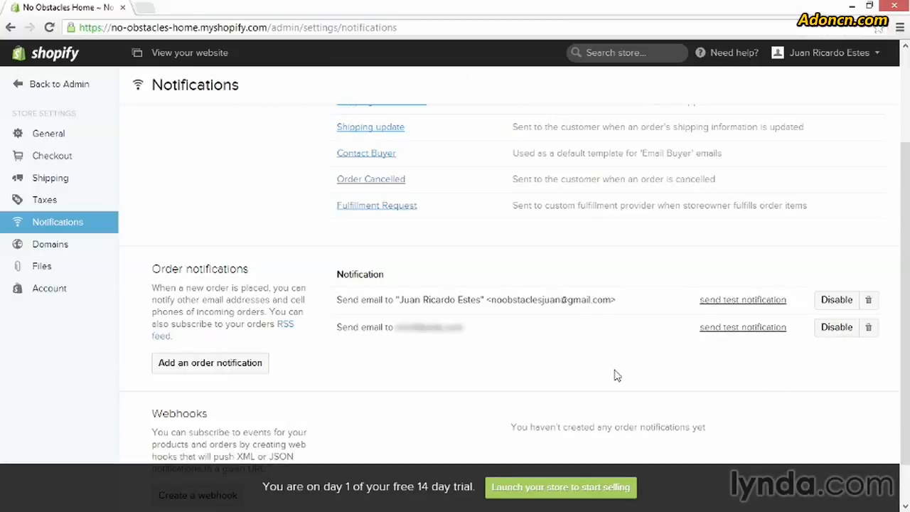
Step: Delete the newly added order notification and confirm its removal
{"action": "left_click", "coordinate": [867, 328]}
{"action": "left_click", "coordinate": [633, 201]}
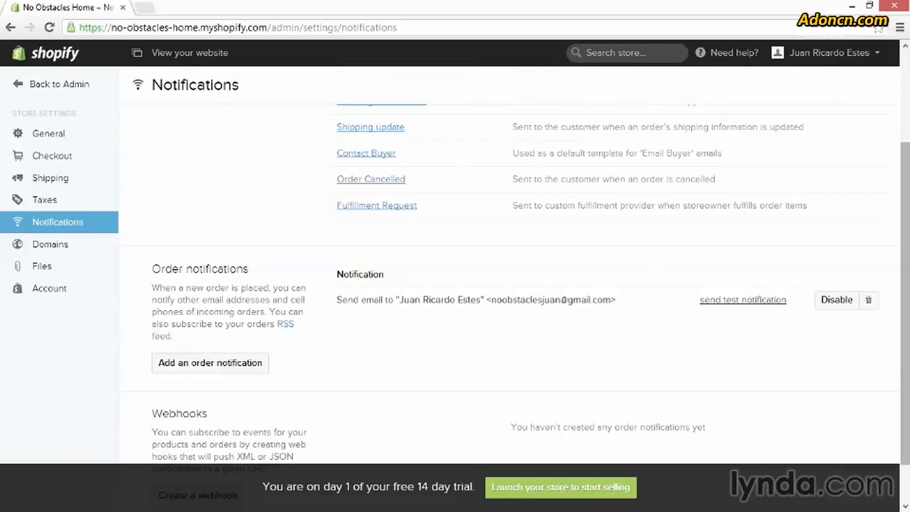
{"action": "scroll", "coordinate": [907, 346], "scroll_direction": "down", "scroll_amount": 1}
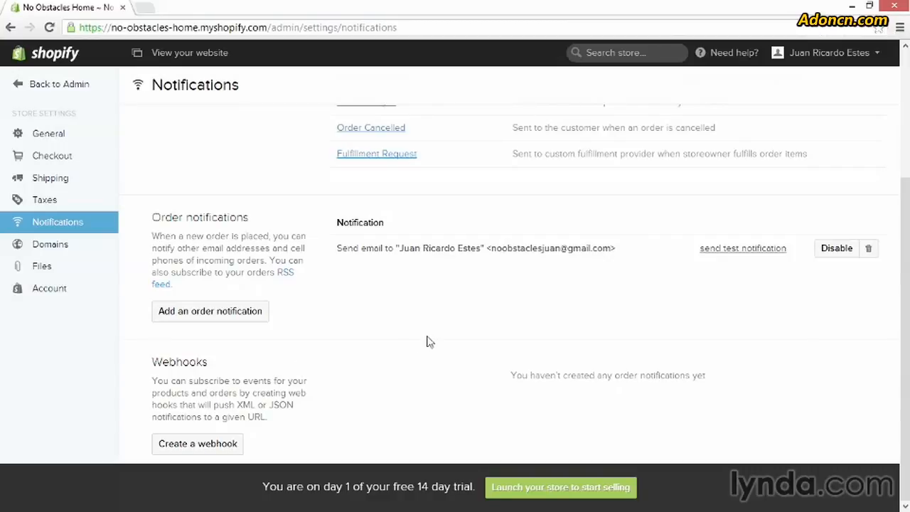
{"action": "scroll", "coordinate": [426, 344], "scroll_direction": "up", "scroll_amount": 3}
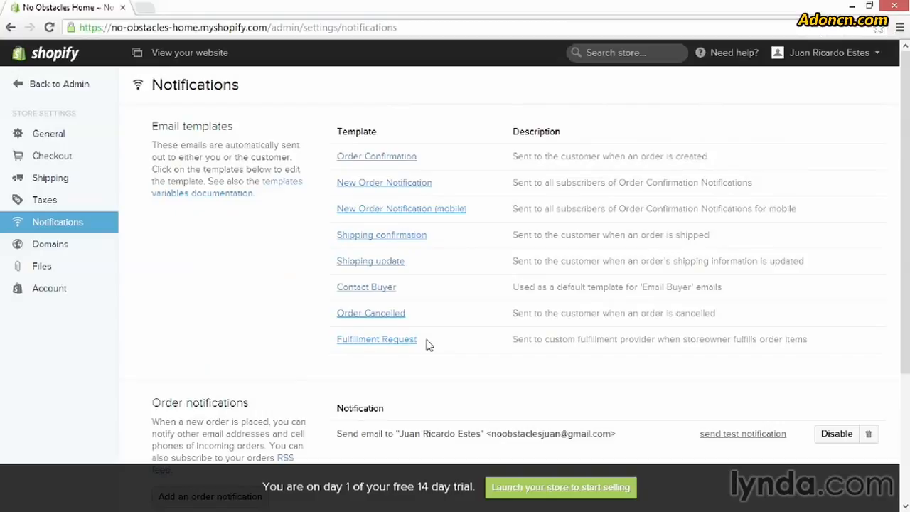